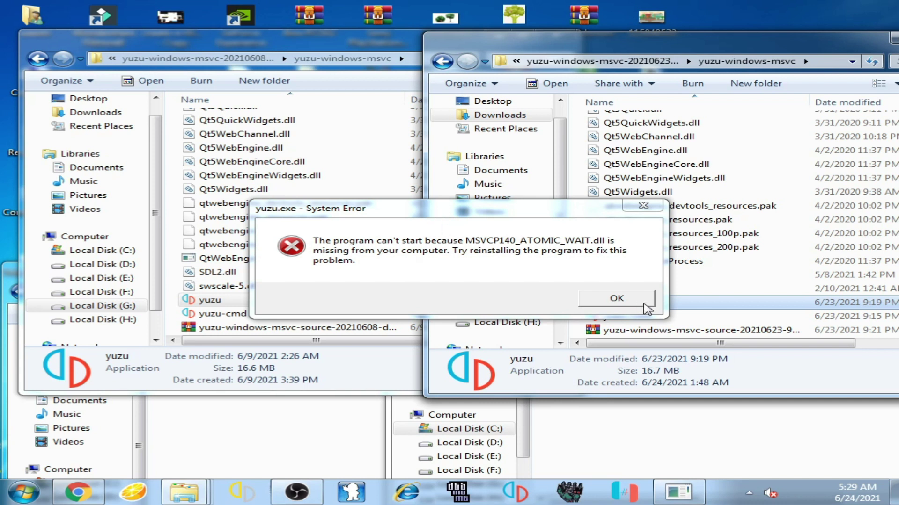
Dismiss the system error, try to launch yuzu from the 20210623 build folder, and dismiss the repeated error.
left_click(610, 302)
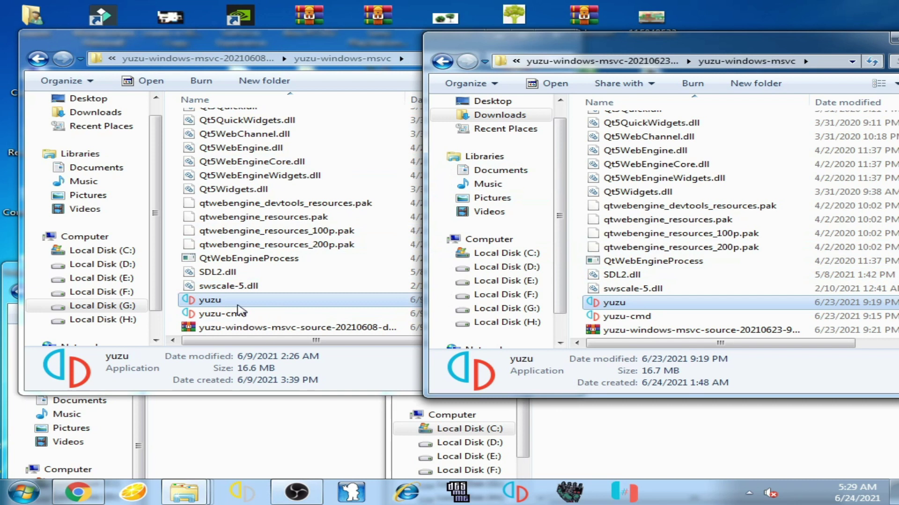
left_click(215, 303)
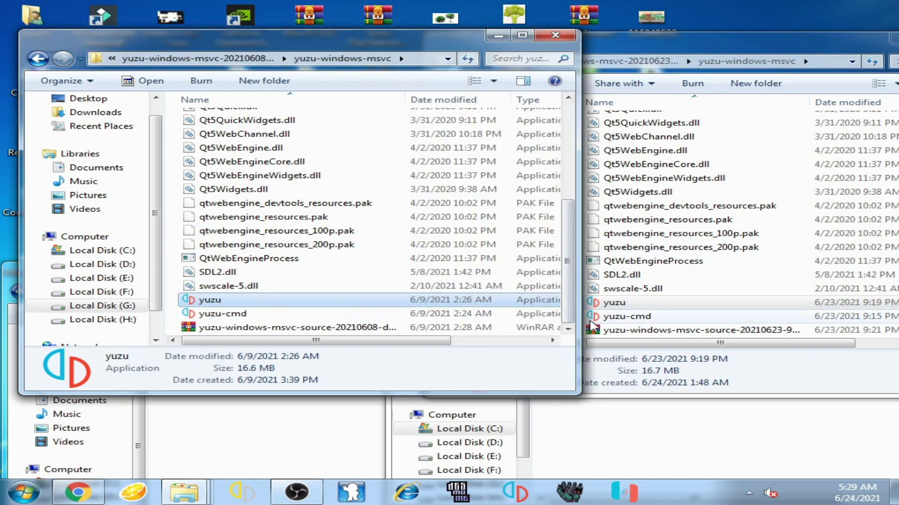
left_click(618, 305)
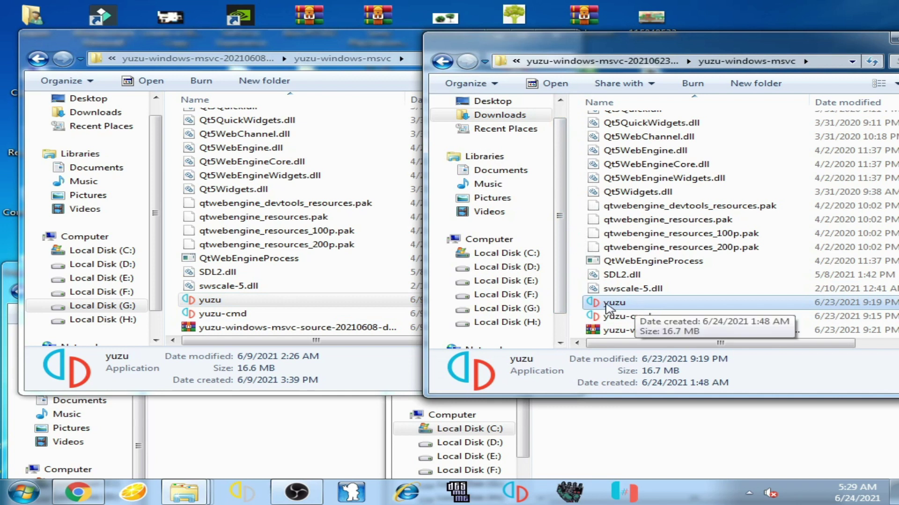
double_click(609, 304)
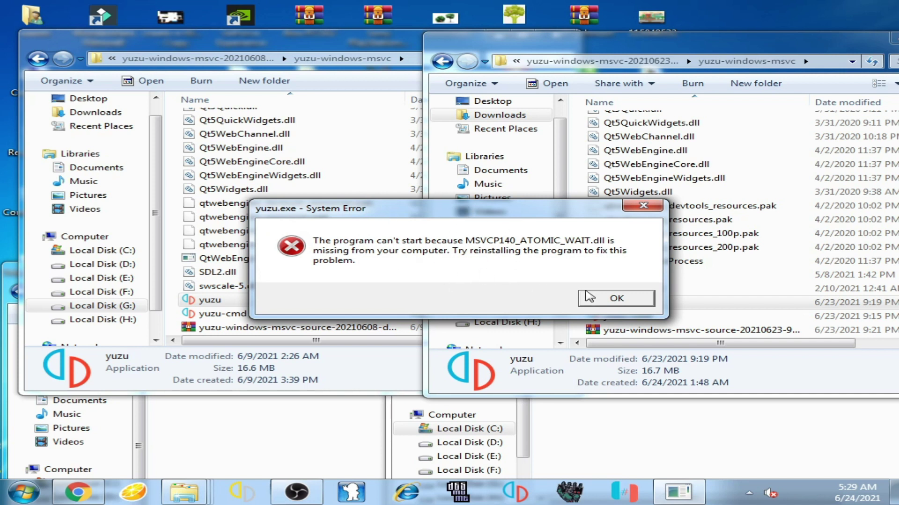
left_click(613, 298)
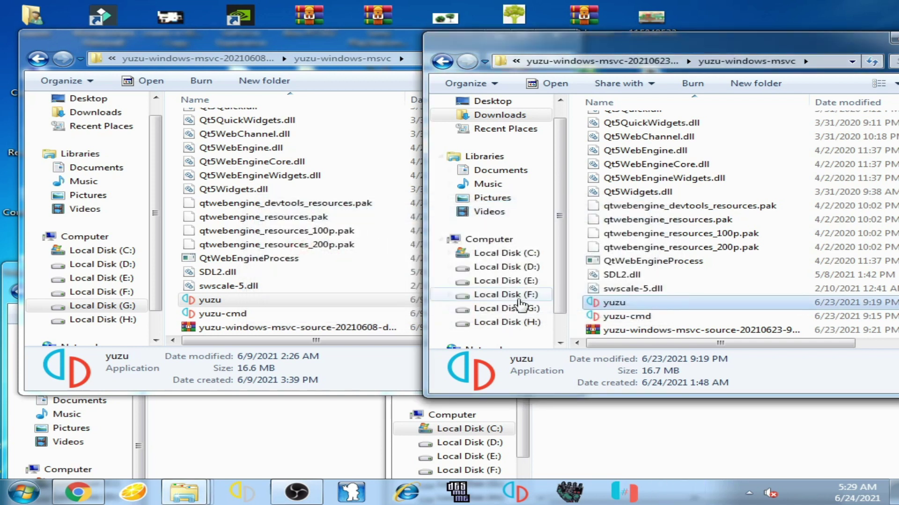
Open and close yuzu from the 20210608 folder, and retry the 20210623 build for comparison, dismissing its error.
double_click(216, 303)
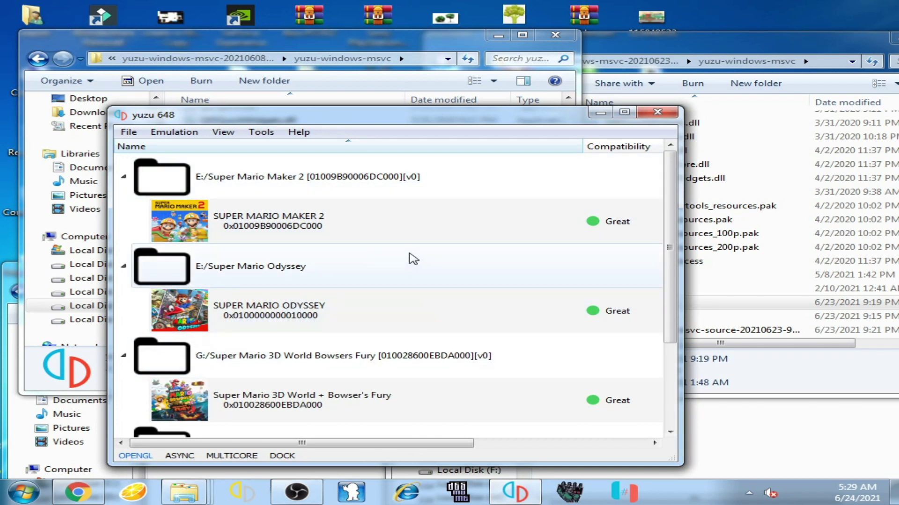
left_click(646, 114)
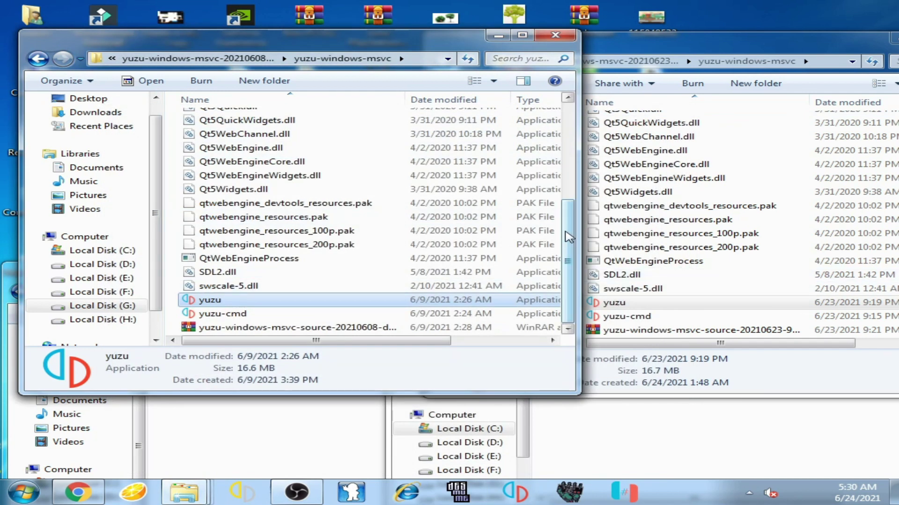
double_click(615, 303)
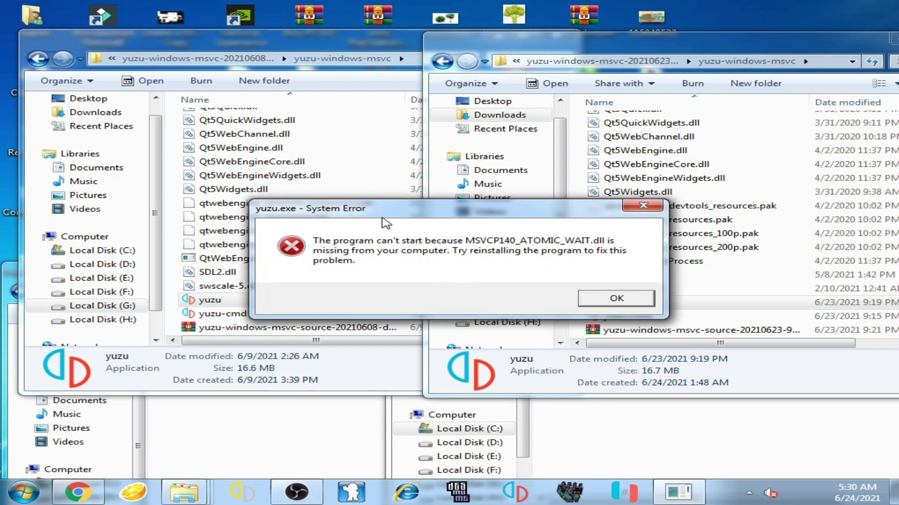
left_click(622, 302)
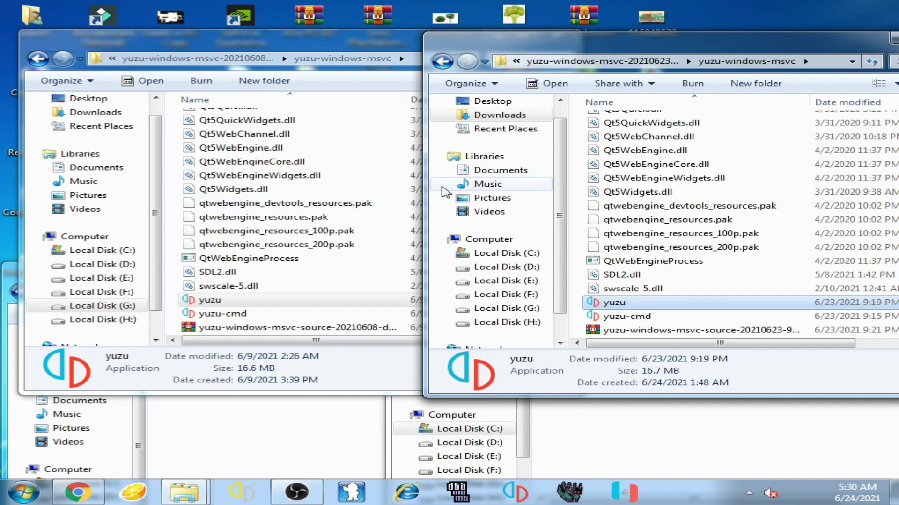
Check the installed Microsoft Visual C++ Redistributable versions in Control Panel's Programs and Features, and close the window.
left_click(713, 14)
right_click(712, 13)
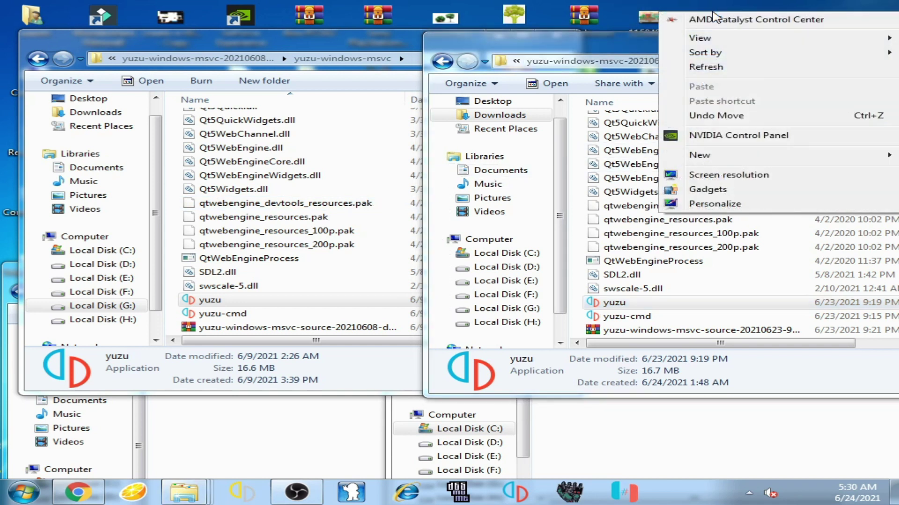
left_click(715, 204)
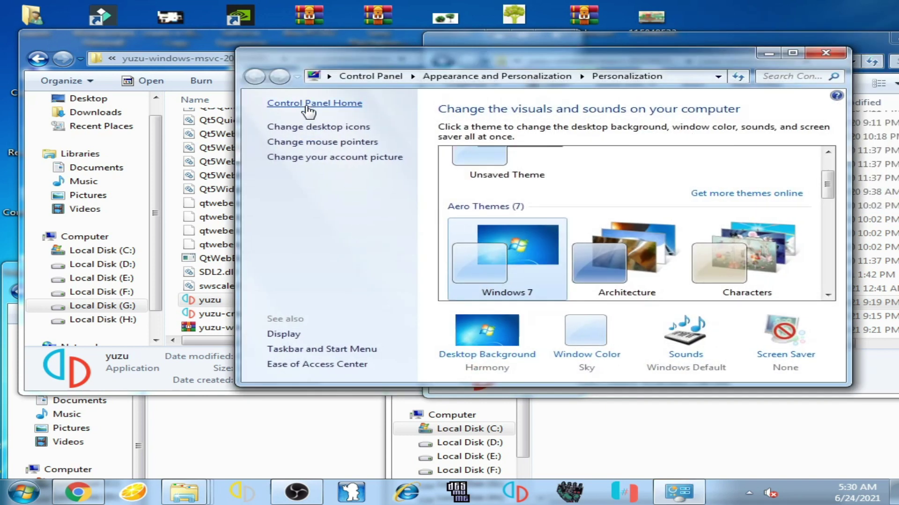
left_click(308, 104)
left_click(373, 305)
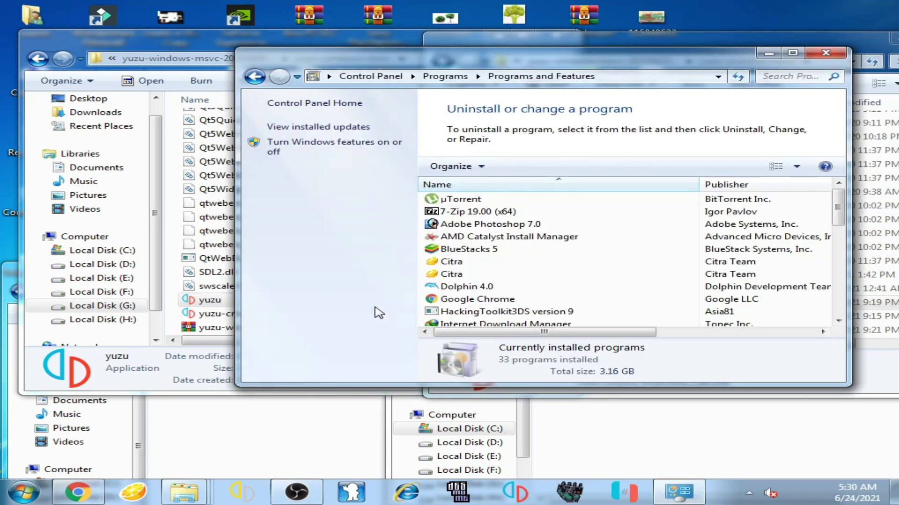
left_click_drag(840, 216, 842, 260)
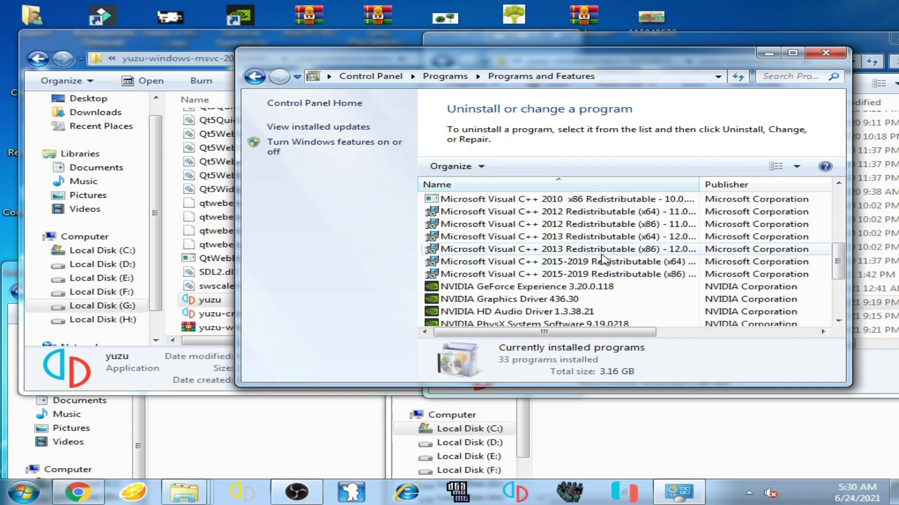
left_click(826, 53)
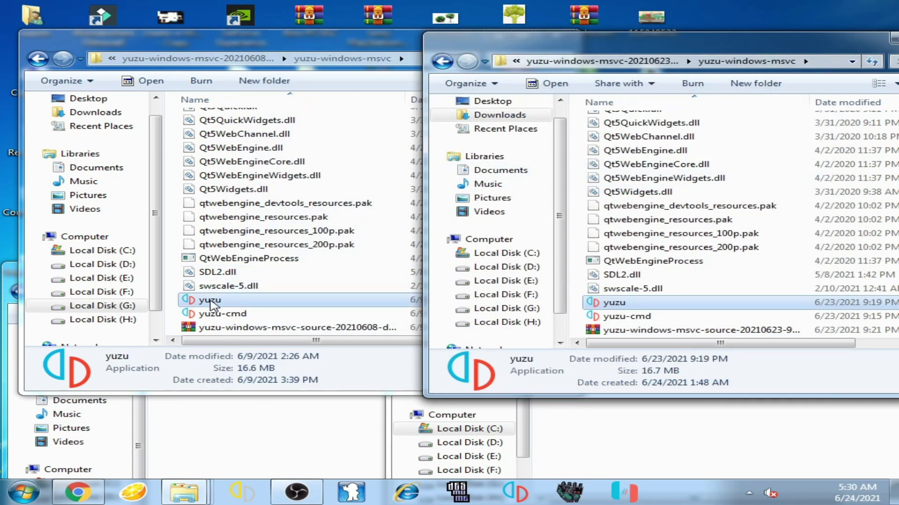
double_click(211, 302)
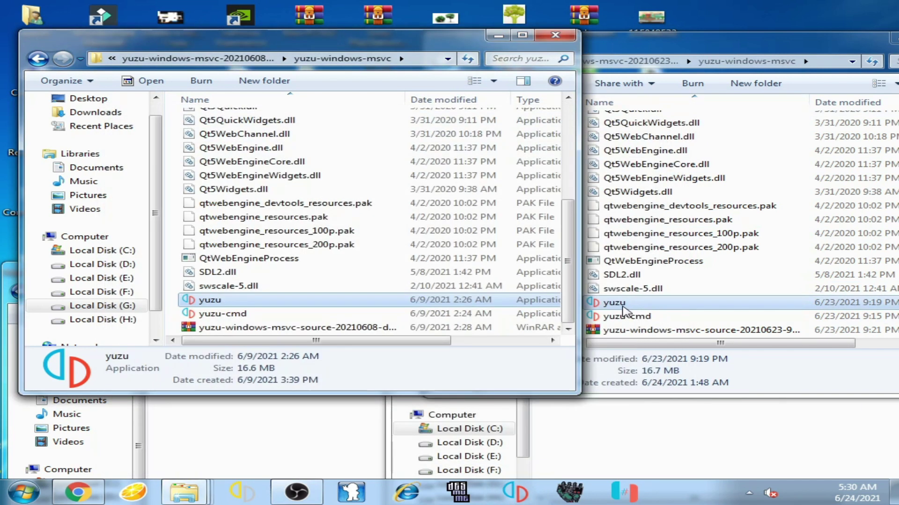
left_click(623, 307)
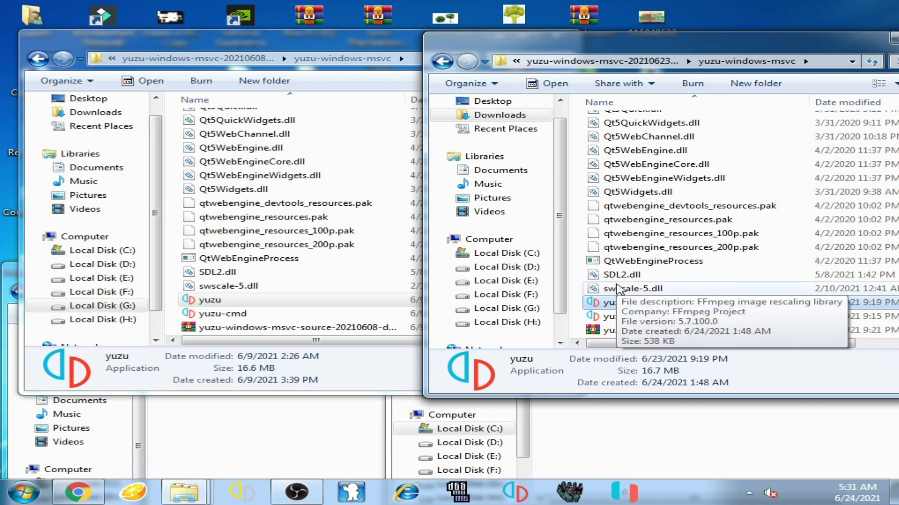
Bring the two folders containing VC_redist.x64 forward and select the installer in each one.
left_click(217, 433)
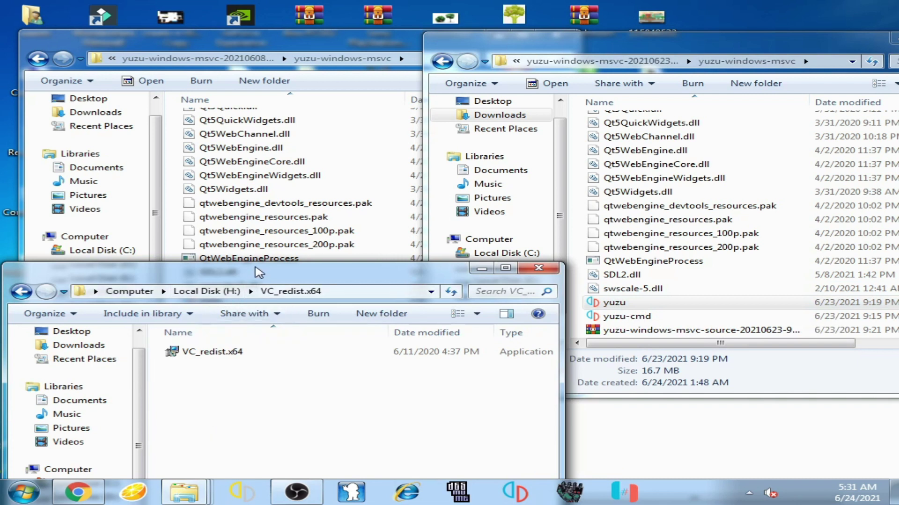
left_click(222, 354)
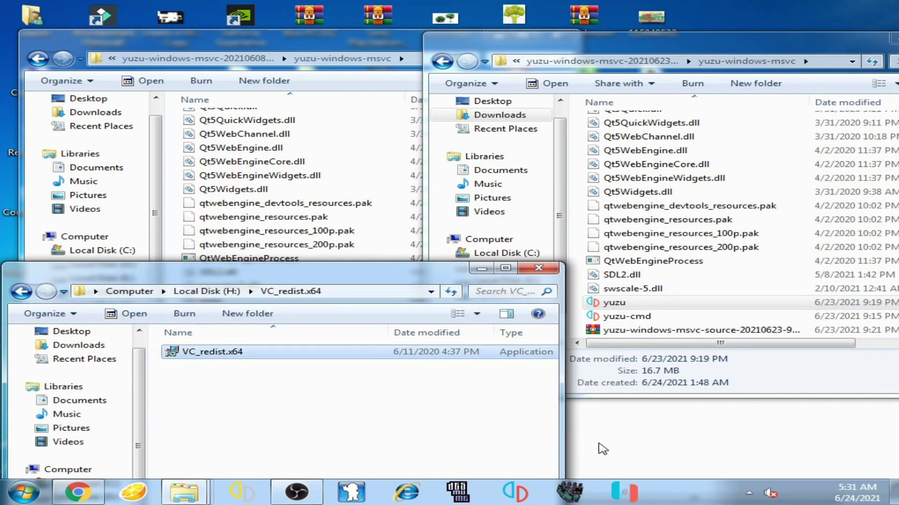
left_click(602, 449)
left_click(599, 278)
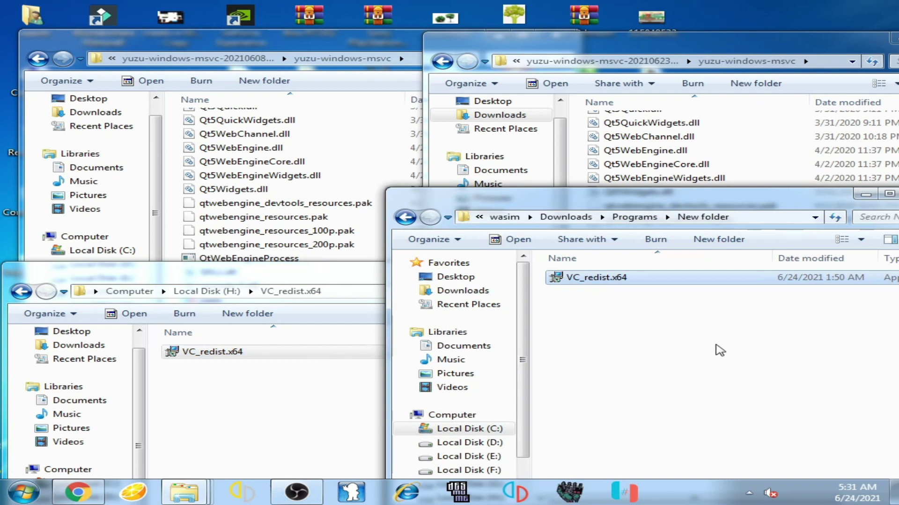
Launch both VC_redist.x64 installers, place their windows side by side, and cancel the older 14.24.28127 setup.
double_click(202, 357)
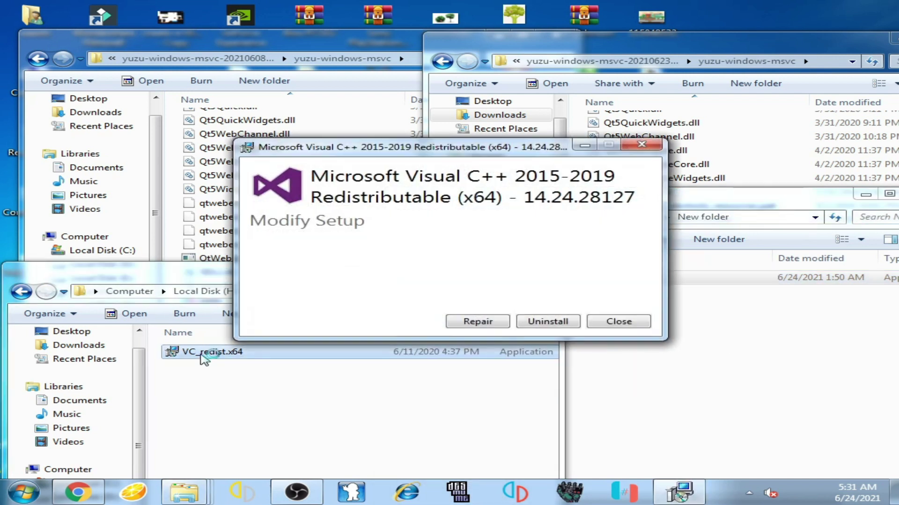
left_click_drag(445, 147, 296, 146)
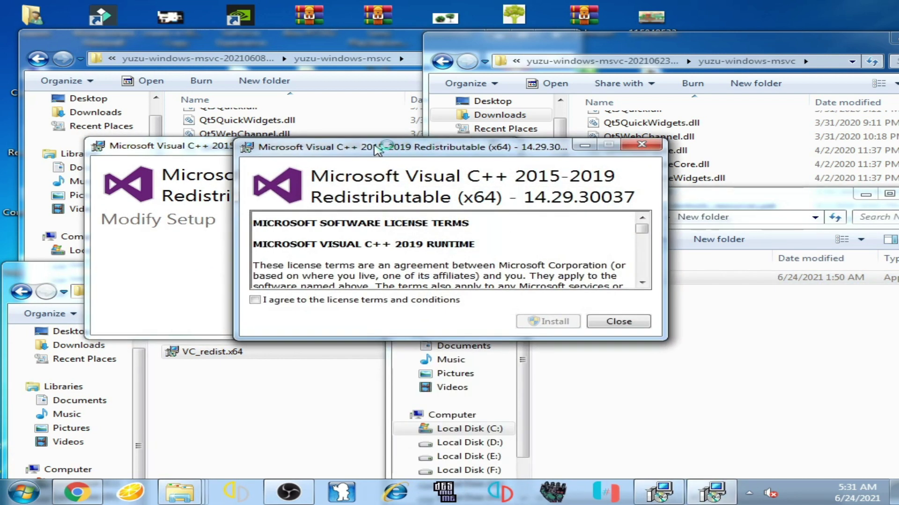
left_click_drag(377, 150, 578, 234)
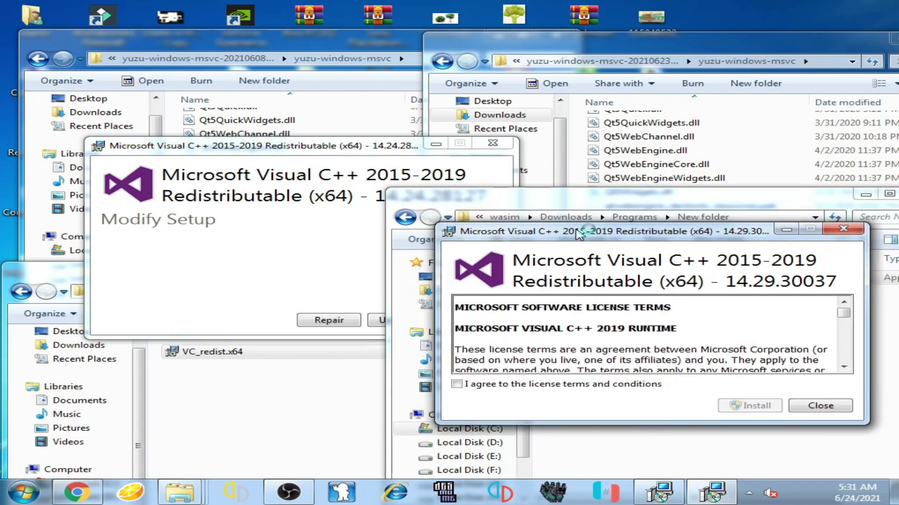
left_click_drag(271, 151, 248, 189)
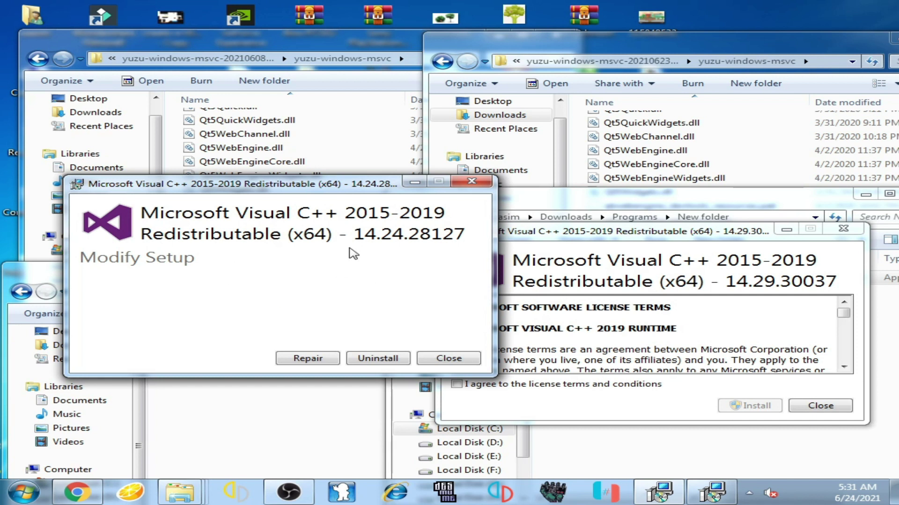
left_click(448, 359)
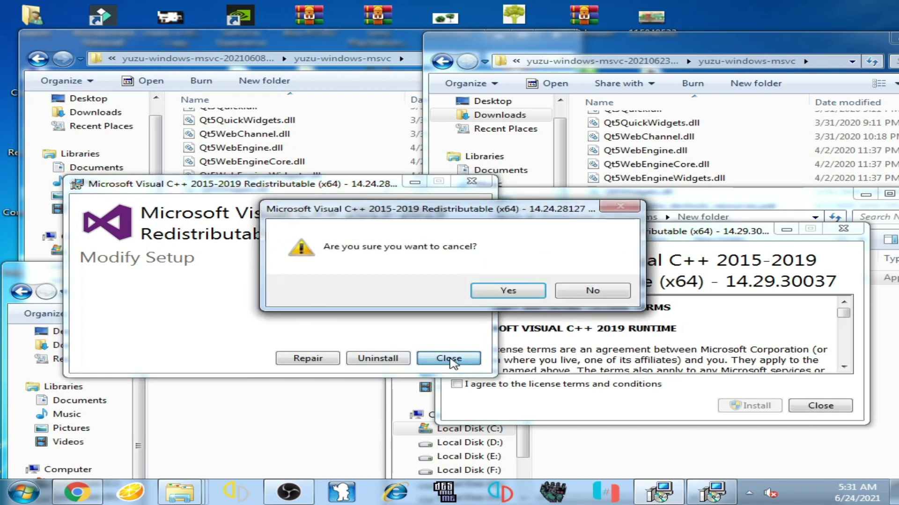
left_click(497, 290)
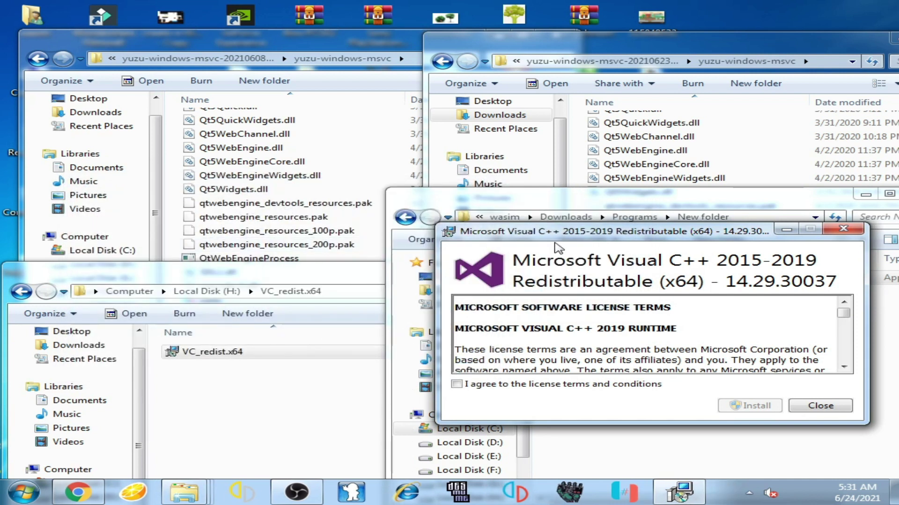
Accept the license terms, install Microsoft Visual C++ 2015-2019 Redistributable (x64) 14.29.30037, and close the setup.
left_click_drag(563, 240, 485, 227)
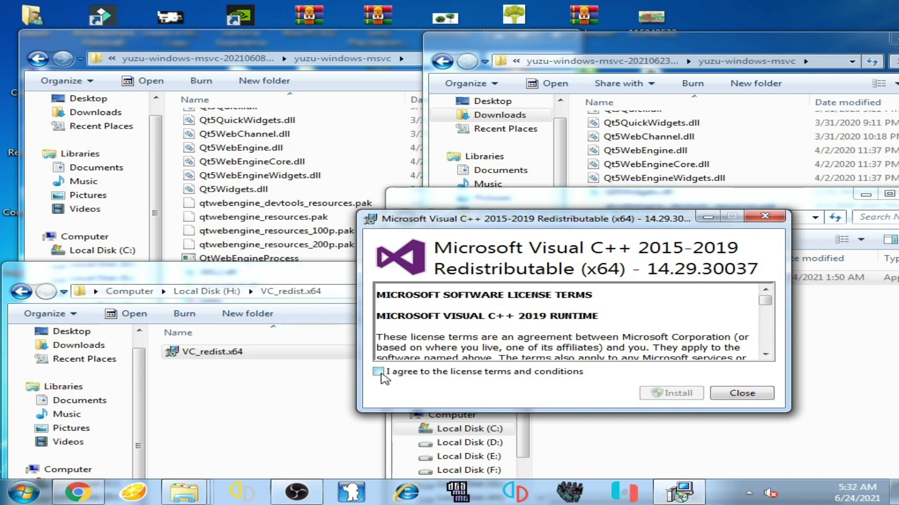
left_click(378, 372)
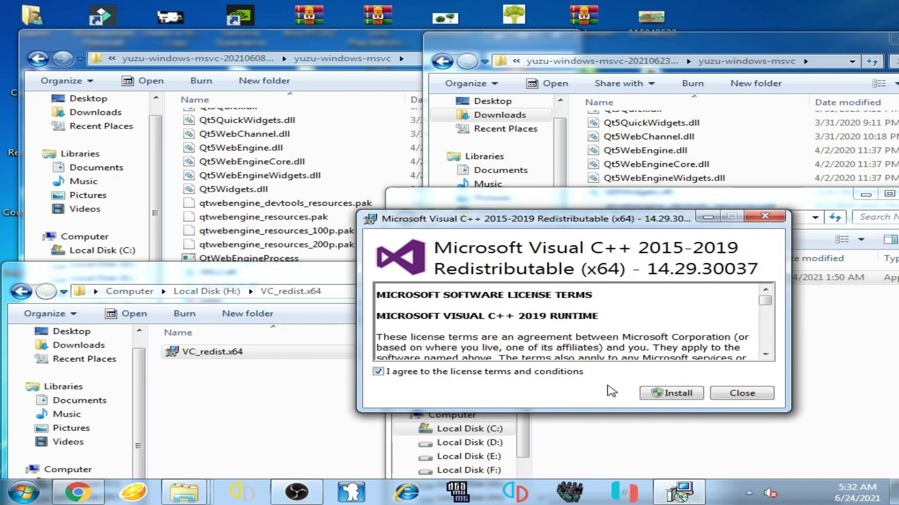
left_click(667, 395)
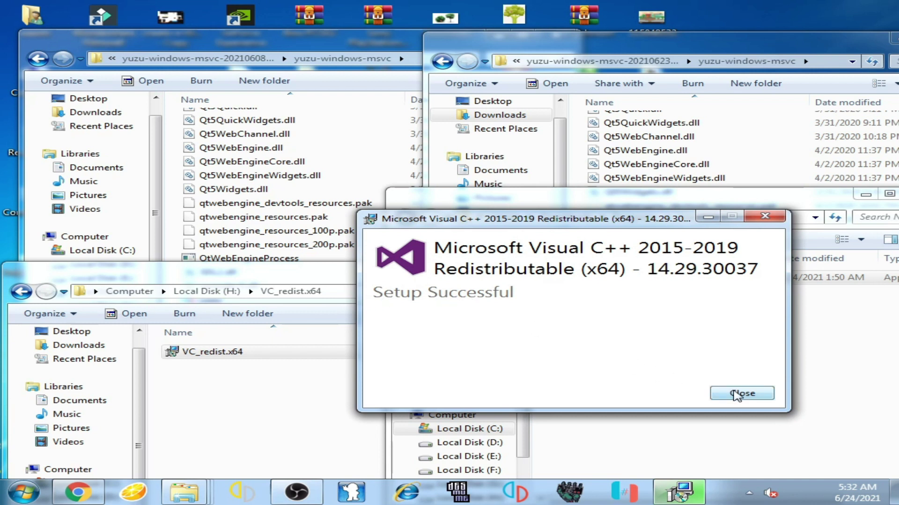
left_click(739, 394)
Move the two VC_redist.x64 folder windows out of the way and launch yuzu from the 20210623 build folder.
left_click_drag(672, 201, 680, 426)
left_click_drag(439, 275, 394, 432)
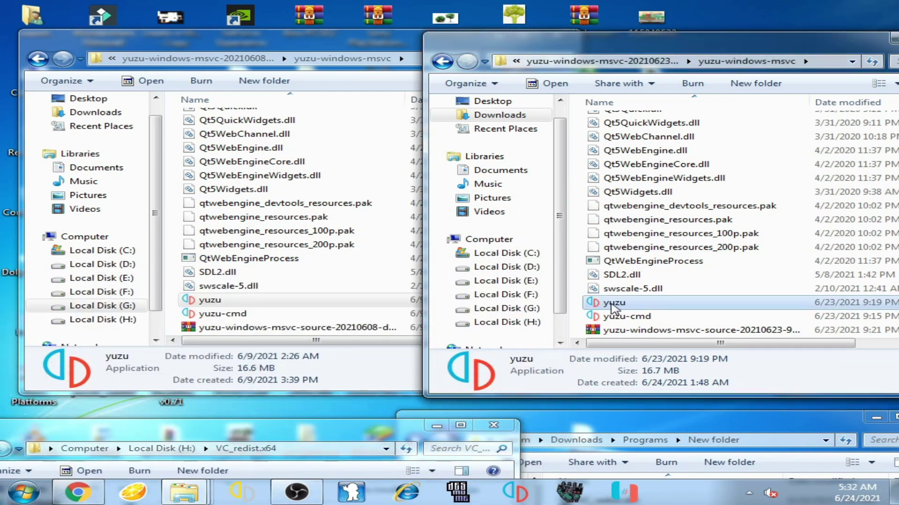
right_click(610, 305)
left_click(661, 168)
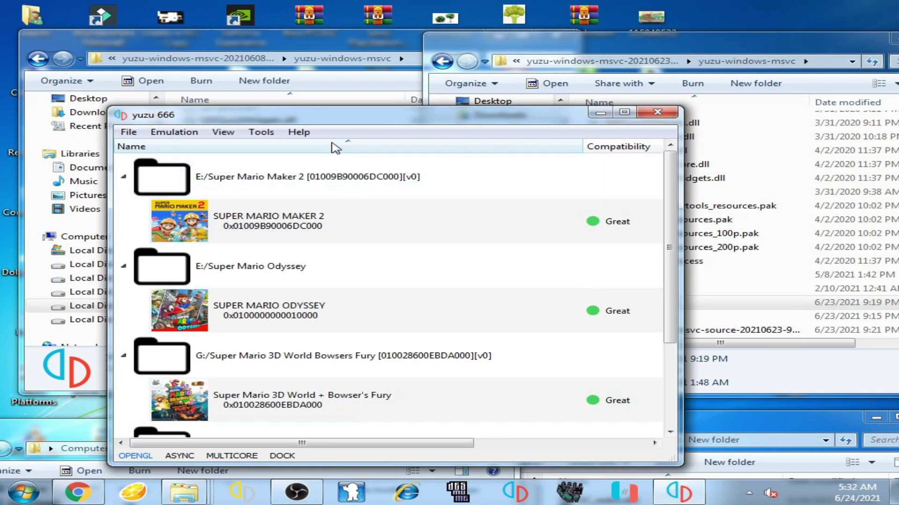
Launch yuzu from the 20210608 folder as well and arrange the yuzu 648 and yuzu 666 windows side by side.
left_click_drag(304, 117, 402, 114)
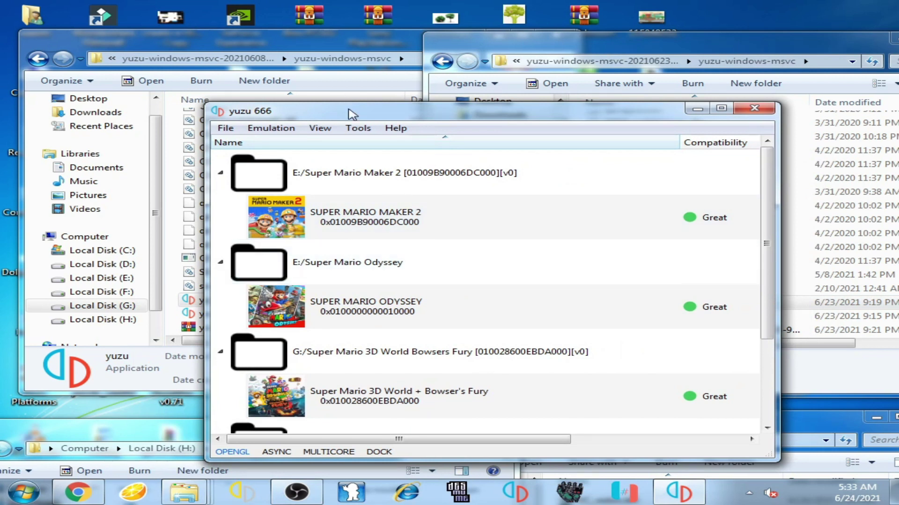
left_click_drag(352, 114, 465, 188)
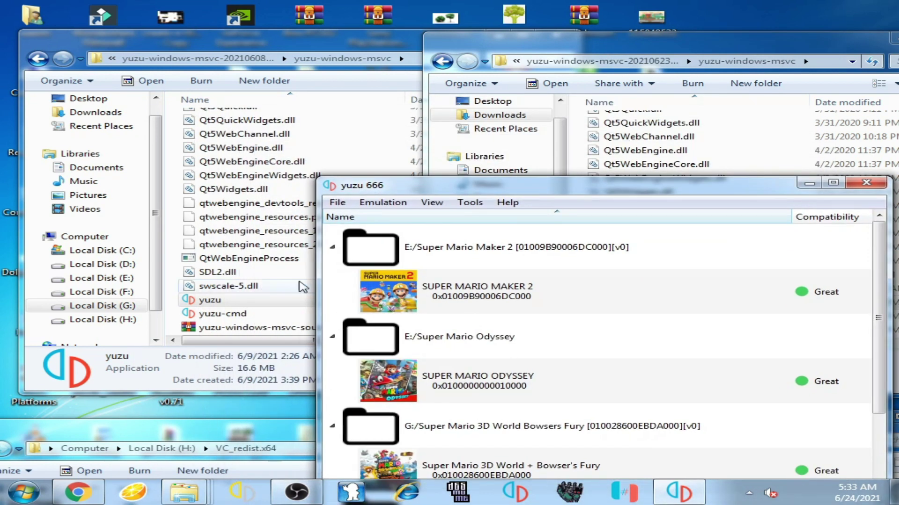
double_click(206, 301)
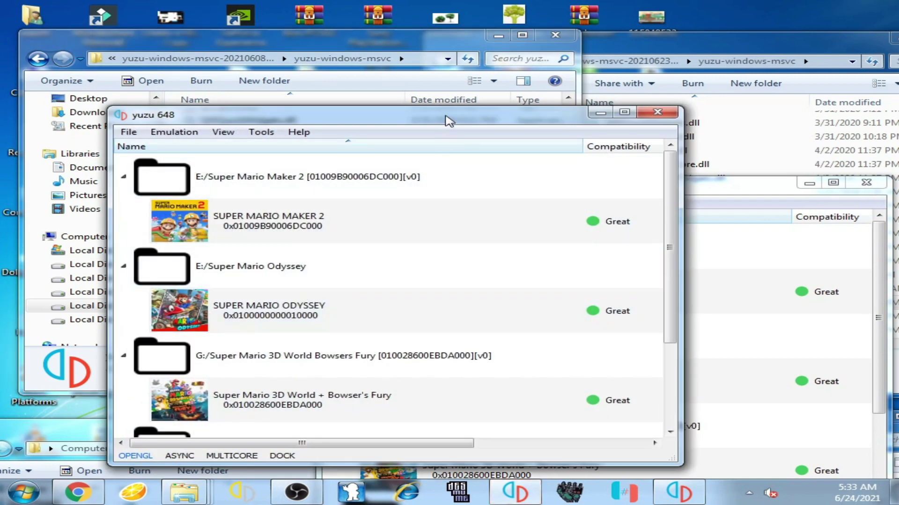
left_click_drag(450, 121, 374, 134)
left_click(698, 194)
left_click_drag(697, 194, 685, 149)
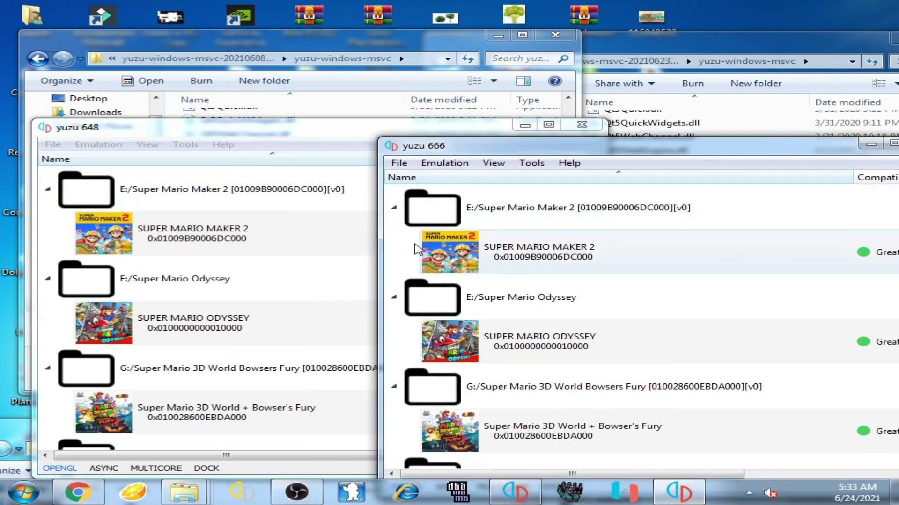